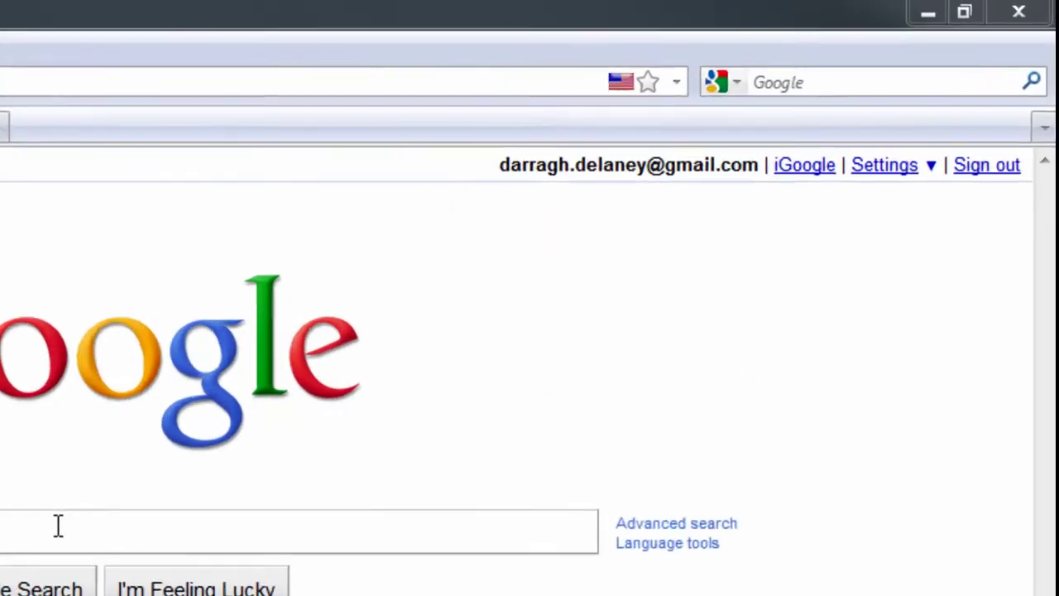
# Search Google for 'wireshark' from Firefox's search box using the suggestion after typing 'wire'.
pyautogui.click(783, 84)
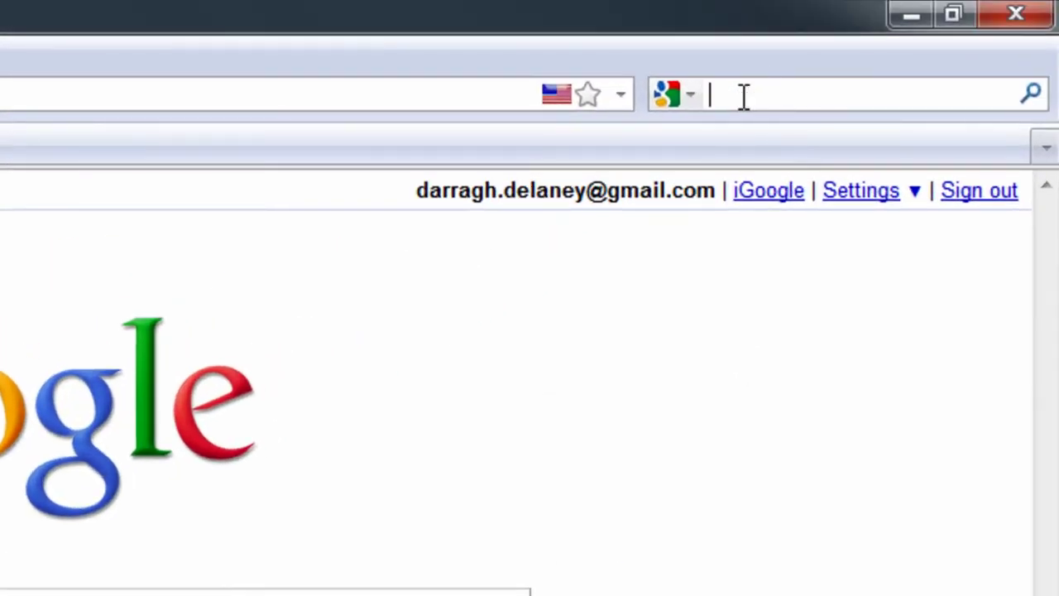
pyautogui.click(691, 96)
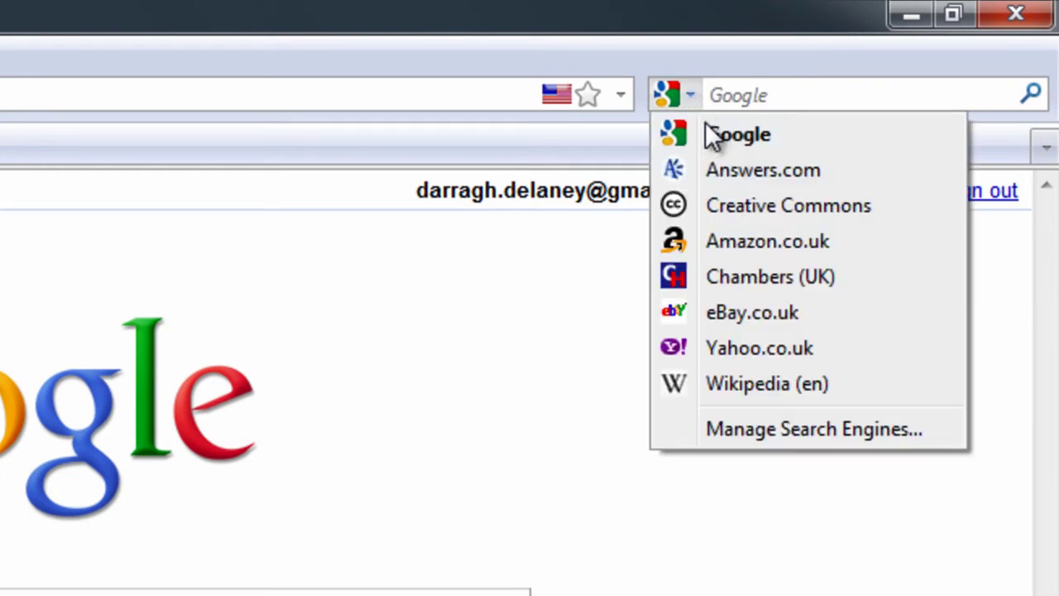
pyautogui.click(753, 95)
pyautogui.write('wire')
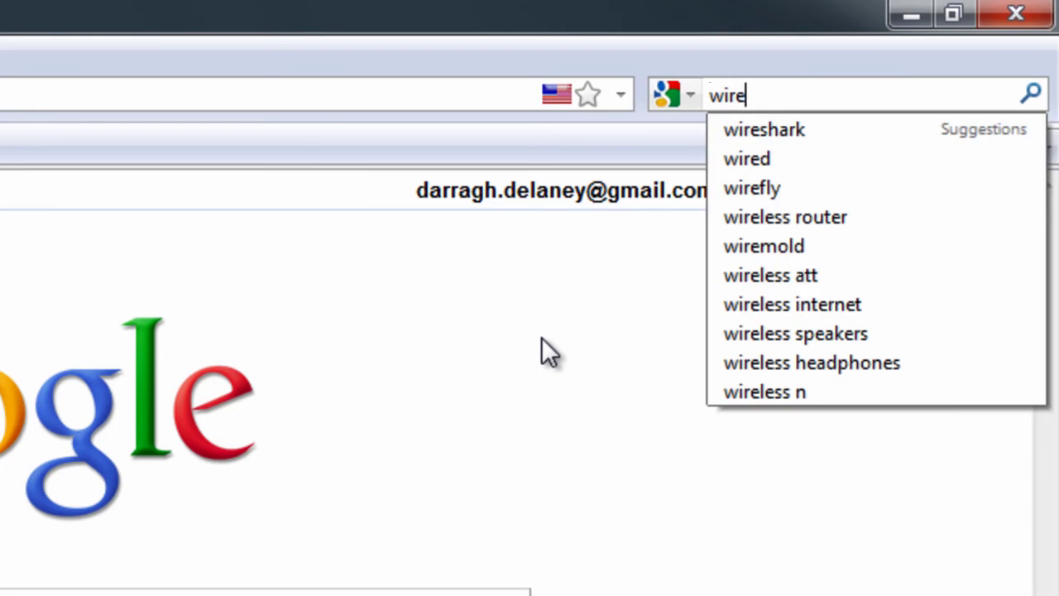
pyautogui.press('Down')
pyautogui.press('Return')
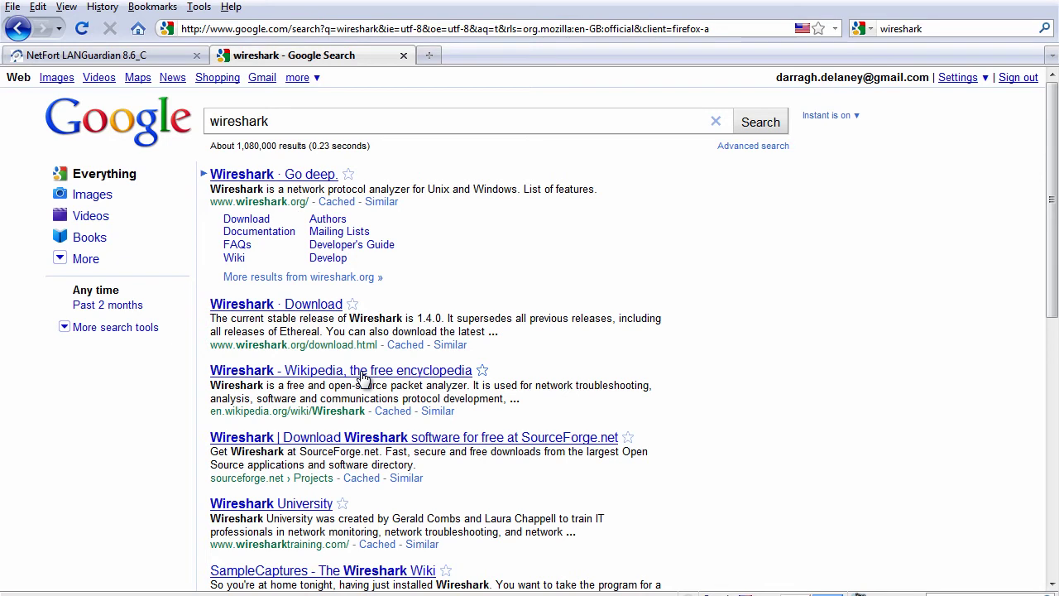
# Close the Google tab and run a LANGuardian User search for the user's logon name.
pyautogui.click(404, 56)
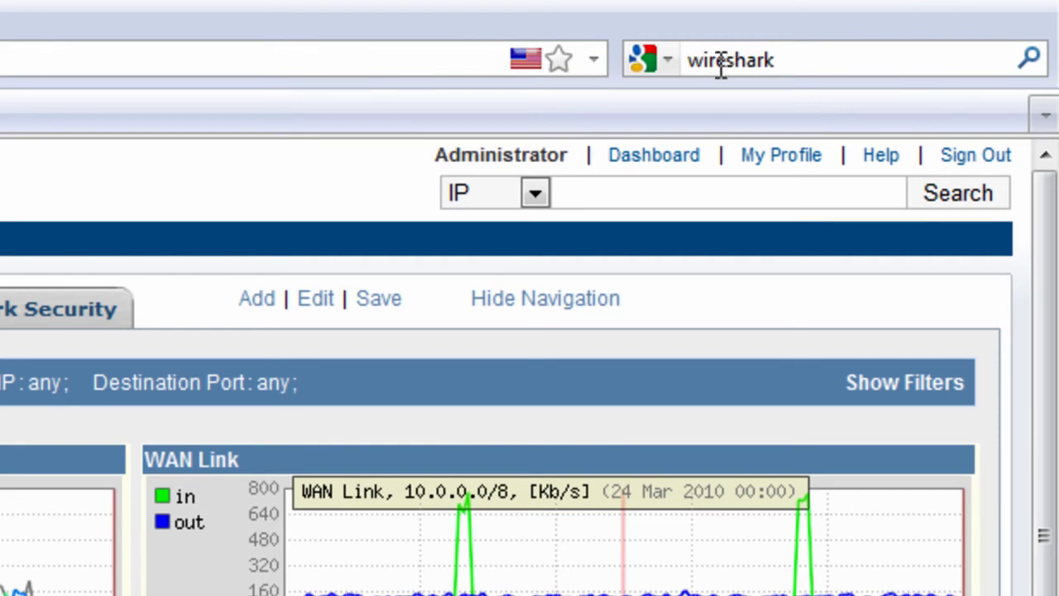
pyautogui.click(535, 197)
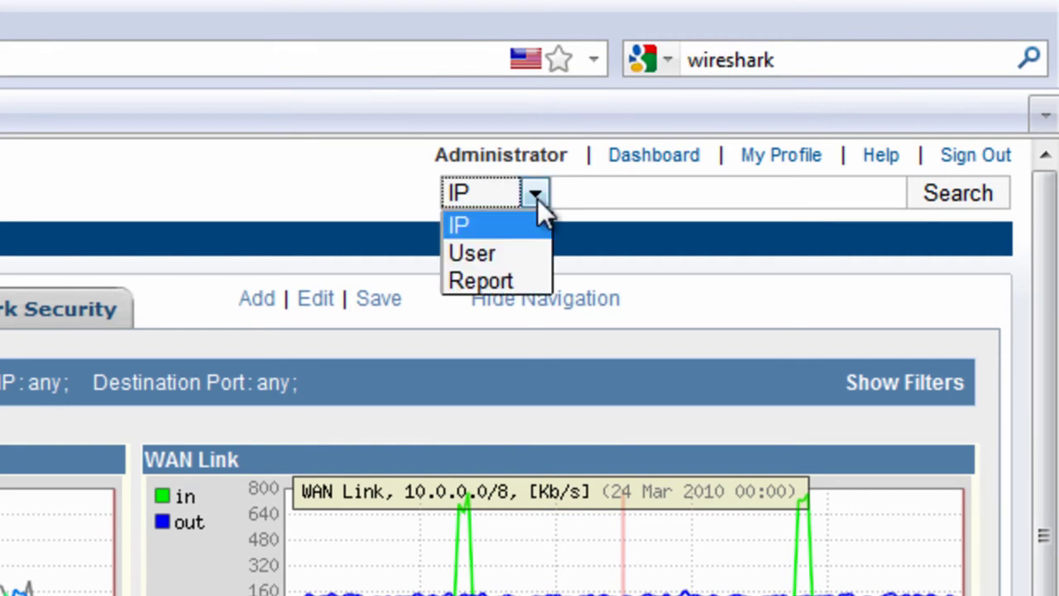
pyautogui.click(499, 250)
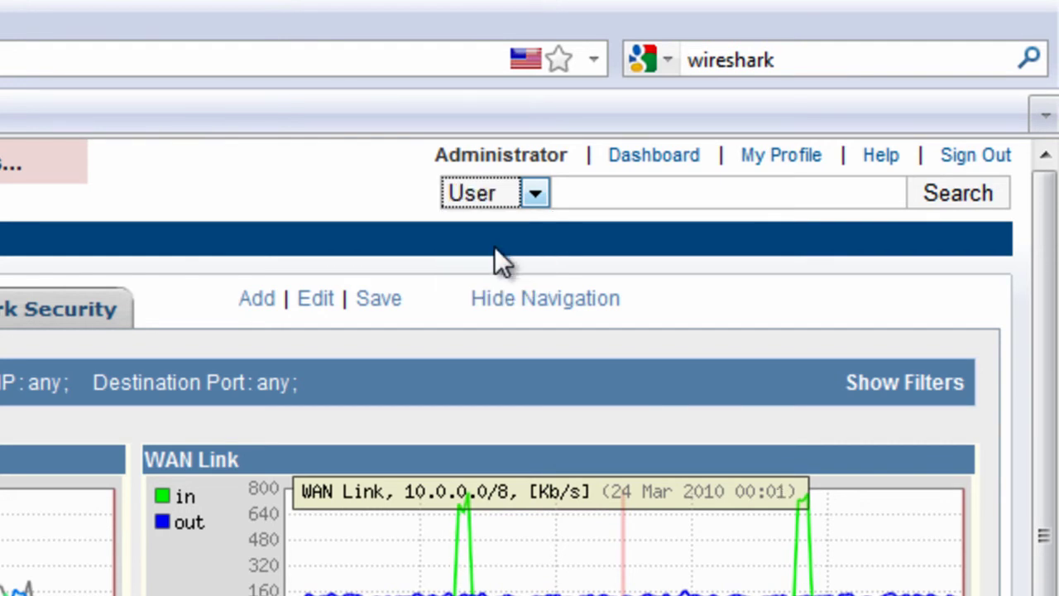
pyautogui.click(631, 199)
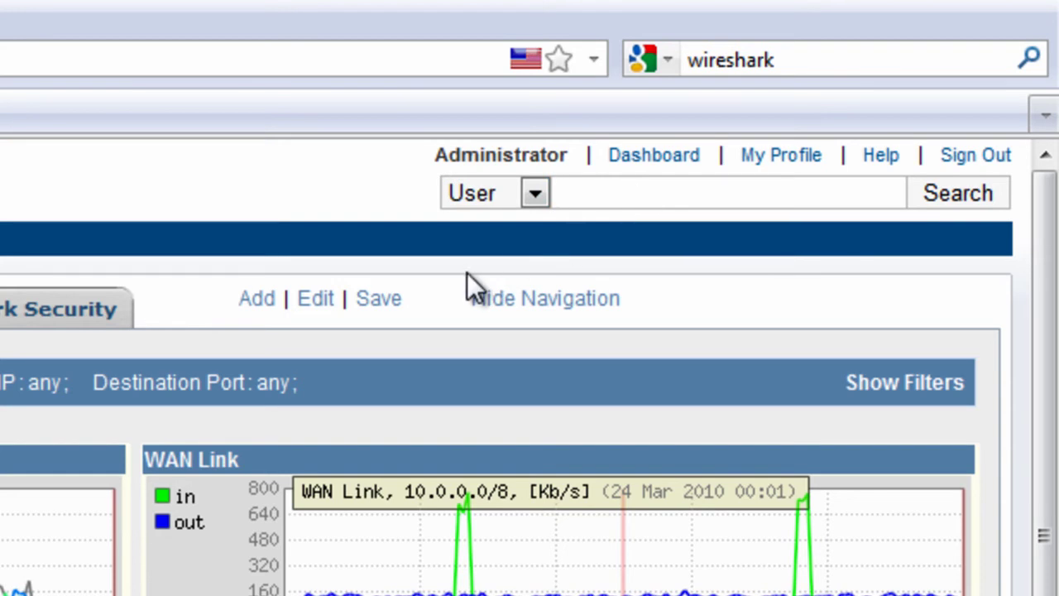
pyautogui.write('wen')
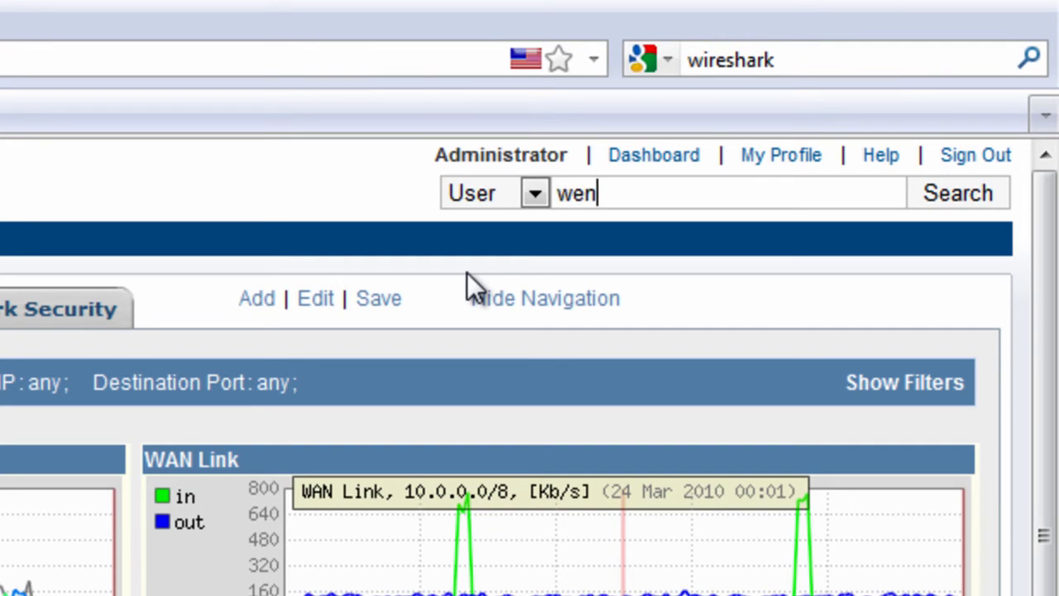
pyautogui.write('dy')
pyautogui.click(981, 200)
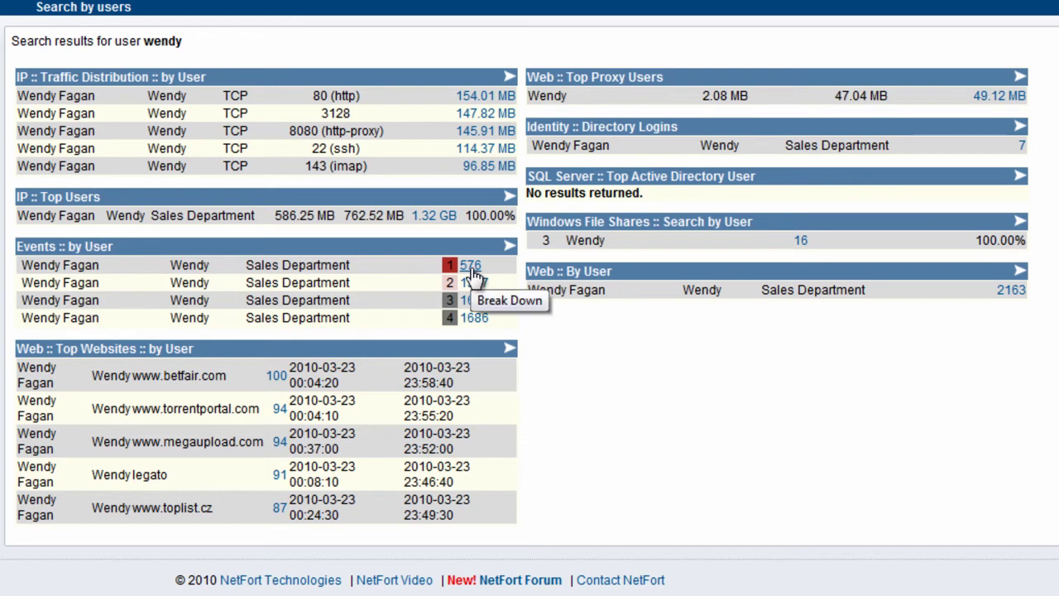
# Open the user's priority-1 events and mark the DNS MX flood, BitTorrent and eDonkey signatures.
pyautogui.click(472, 270)
pyautogui.scroll(-2, 473, 277)
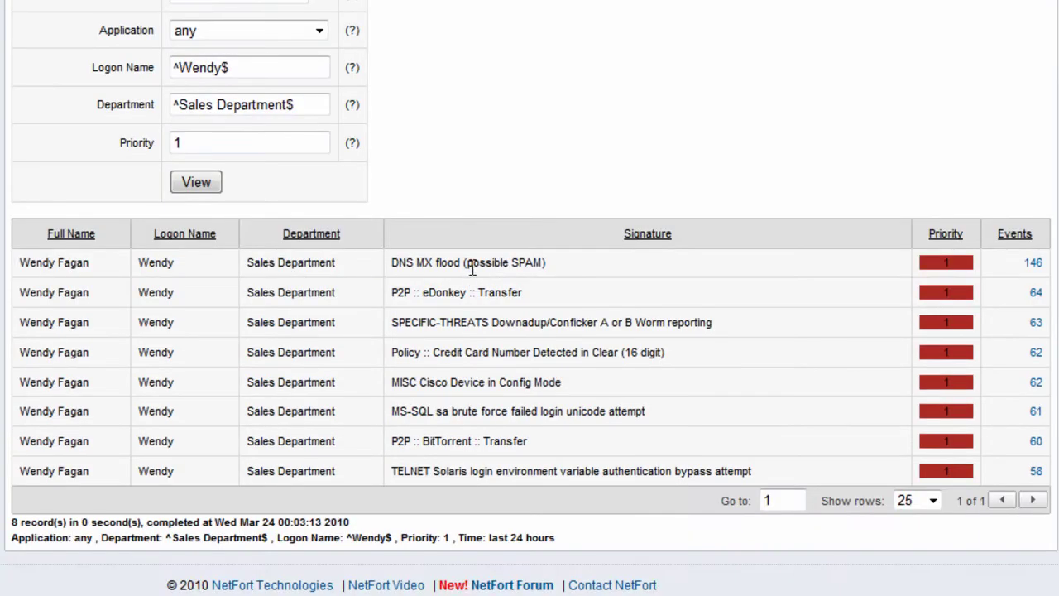
pyautogui.moveTo(556, 270); pyautogui.dragTo(365, 273)
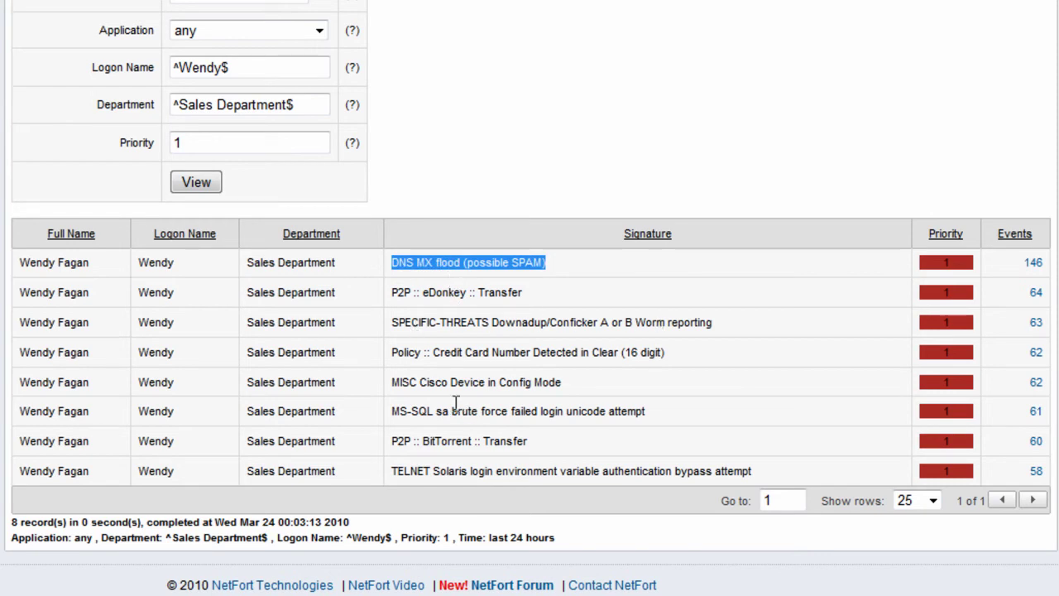
pyautogui.moveTo(403, 441); pyautogui.dragTo(543, 461)
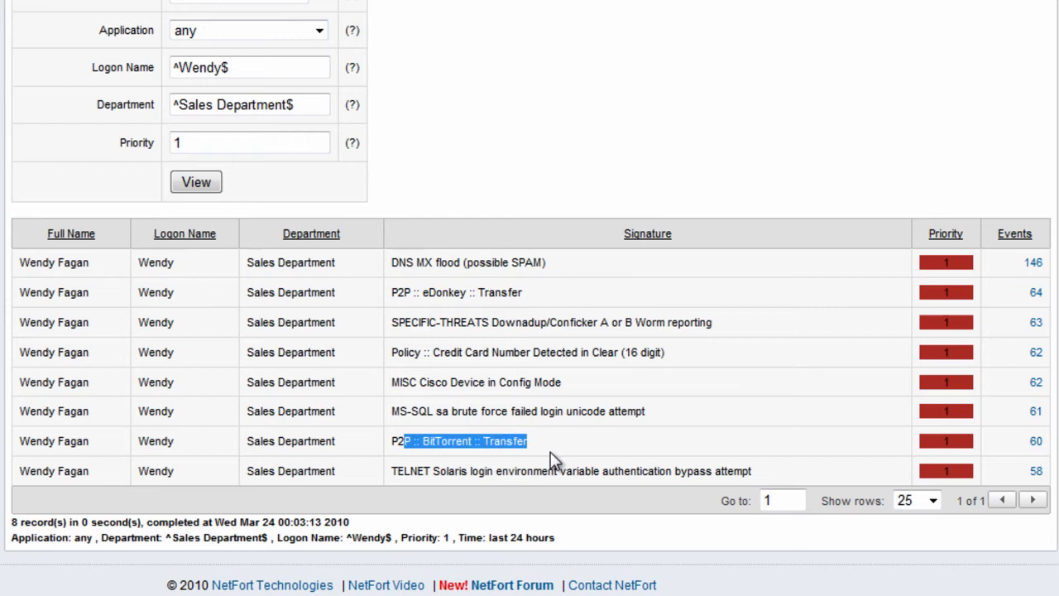
pyautogui.moveTo(403, 292); pyautogui.dragTo(555, 292)
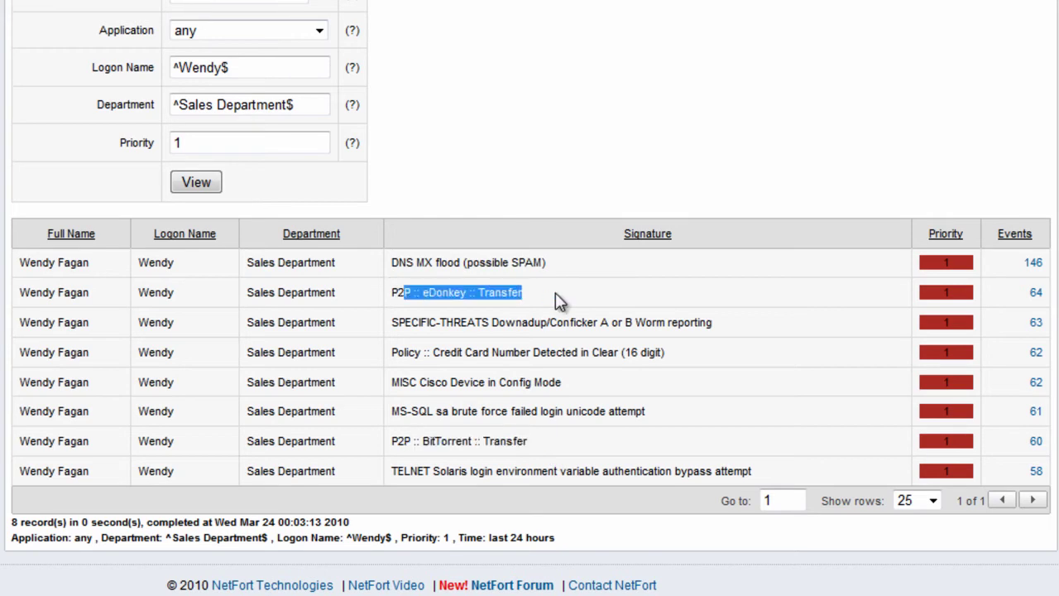
pyautogui.scroll(3, 533, 293)
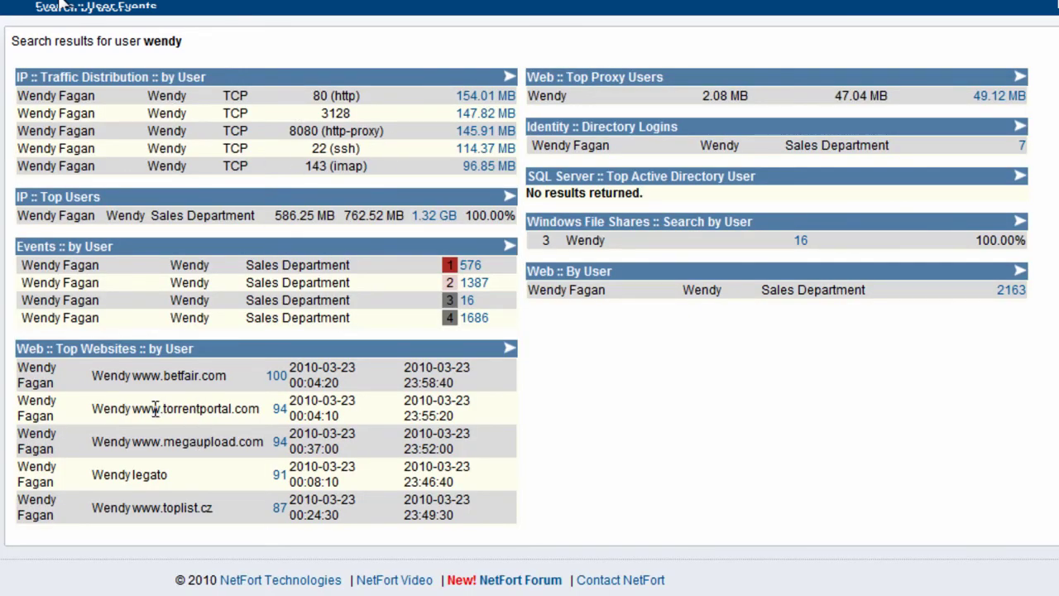
pyautogui.click(279, 414)
pyautogui.scroll(-4, 306, 403)
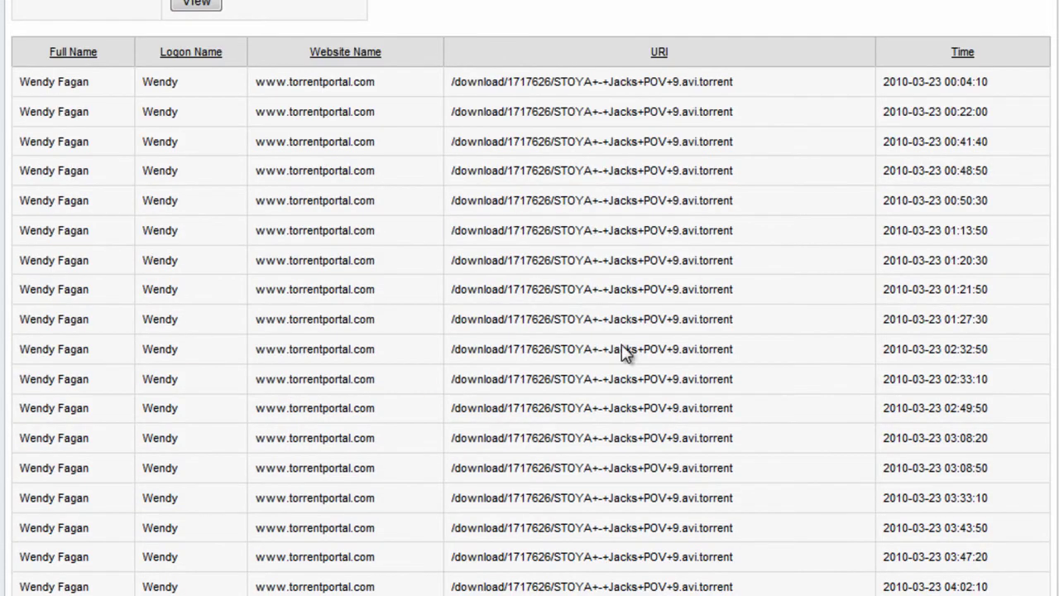
pyautogui.moveTo(765, 87); pyautogui.dragTo(441, 91)
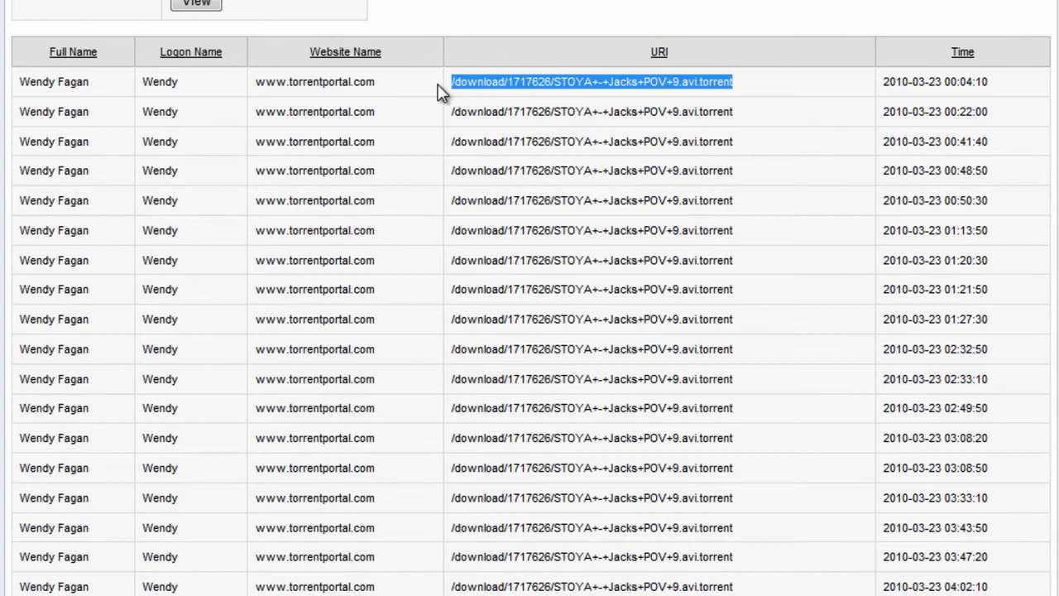
pyautogui.click(480, 85)
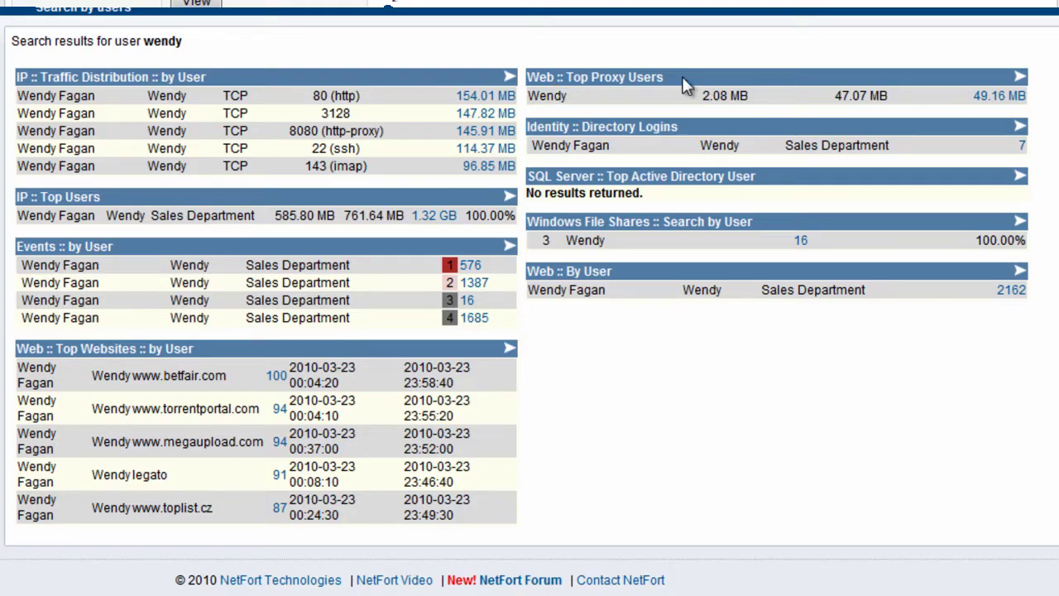
# Open the user's 16 Windows file share accesses, highlight the SALES folder, then go back.
pyautogui.click(800, 241)
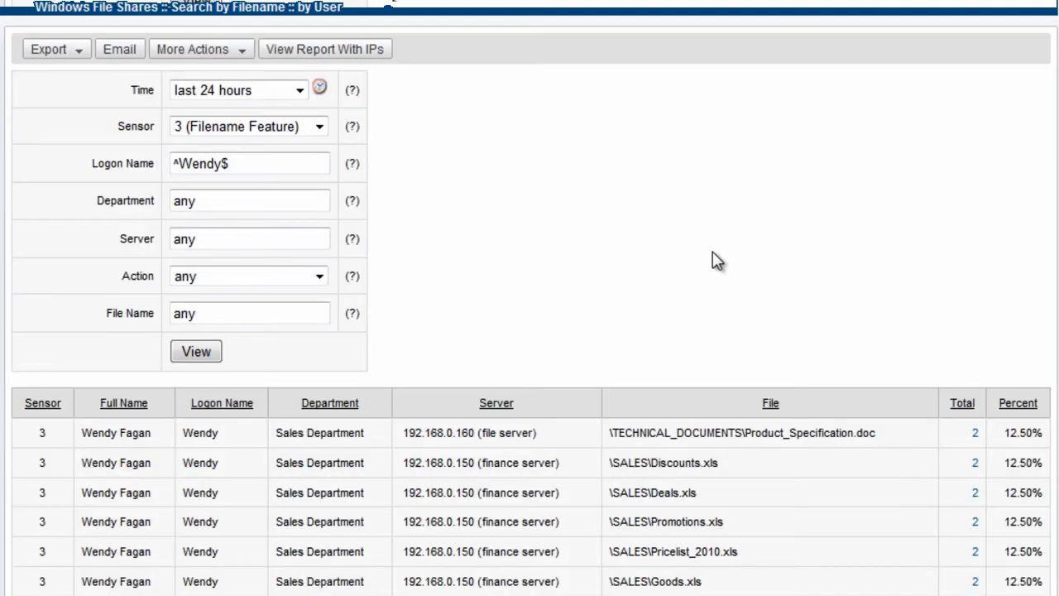
pyautogui.scroll(-3, 669, 330)
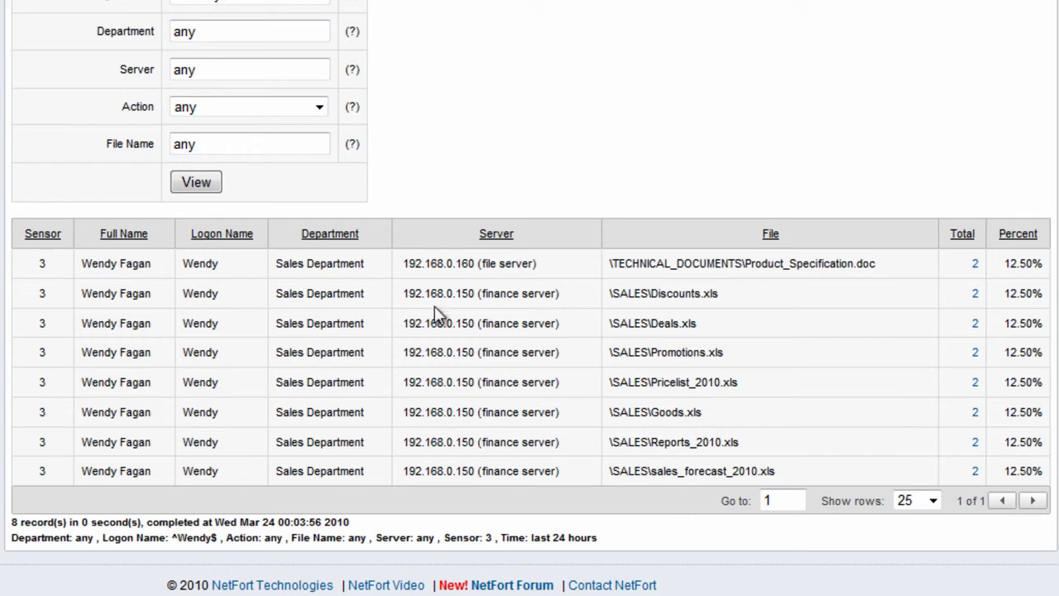
pyautogui.moveTo(612, 324); pyautogui.dragTo(649, 323)
pyautogui.hotkey('alt', 'Left')
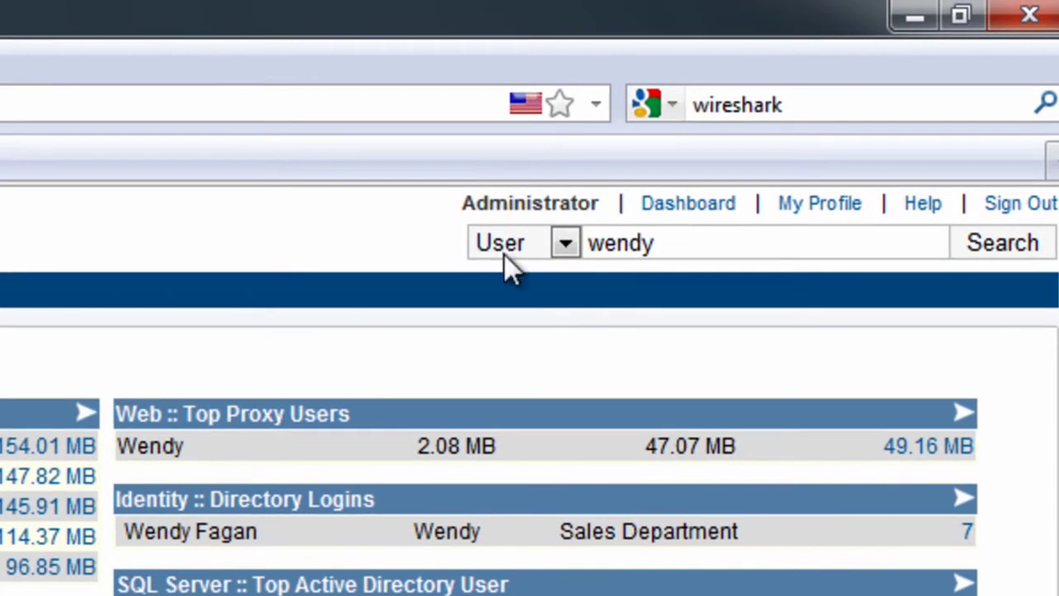
# Replace the user search with an IP search for subnet 192.168.0.0/16 and run it.
pyautogui.click(543, 248)
pyautogui.click(526, 284)
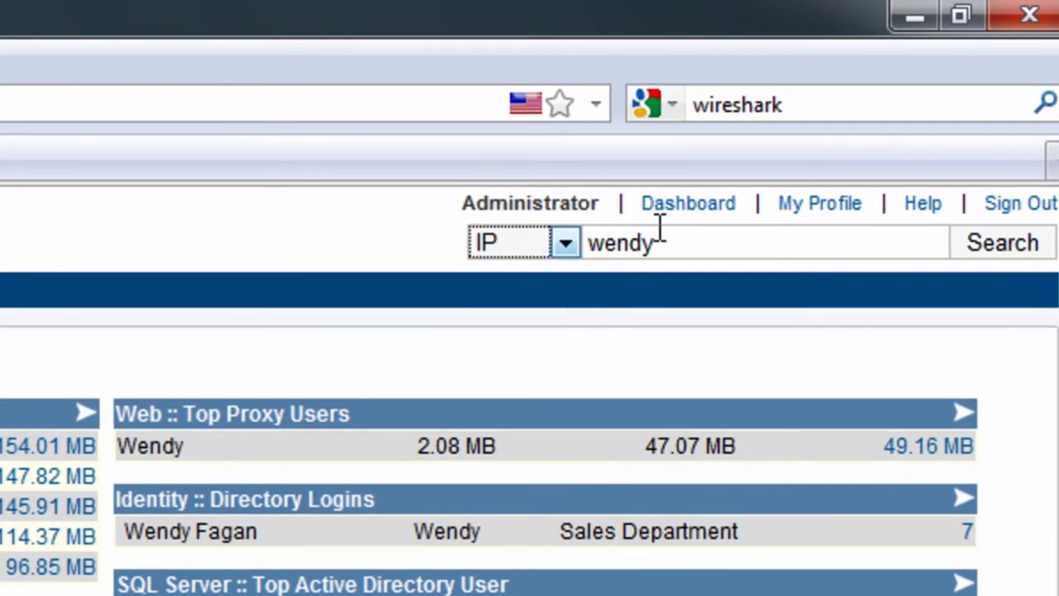
pyautogui.moveTo(658, 243); pyautogui.dragTo(605, 301)
pyautogui.press('BackSpace')
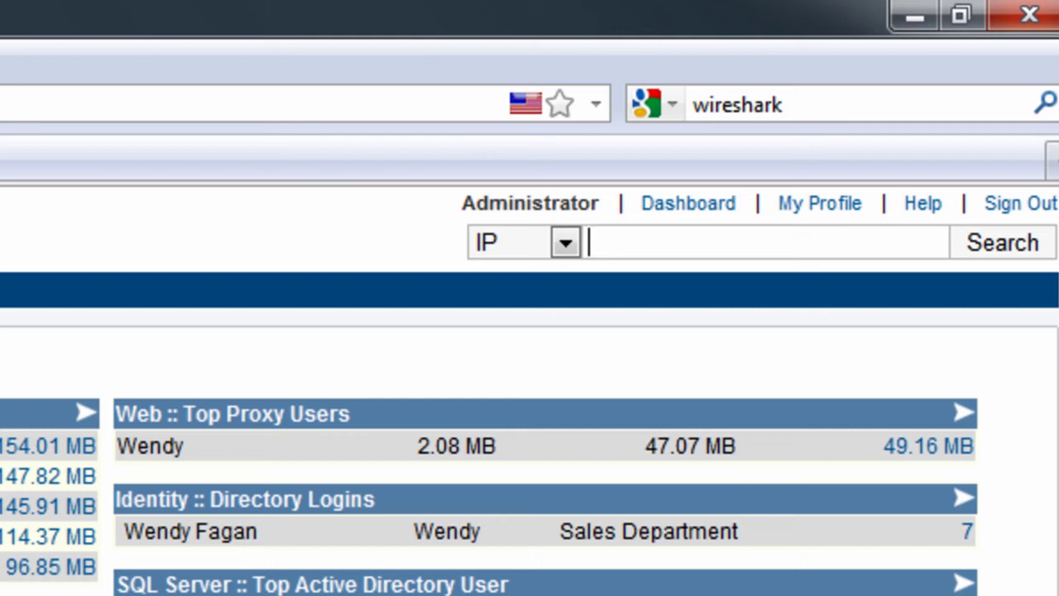
pyautogui.write('192')
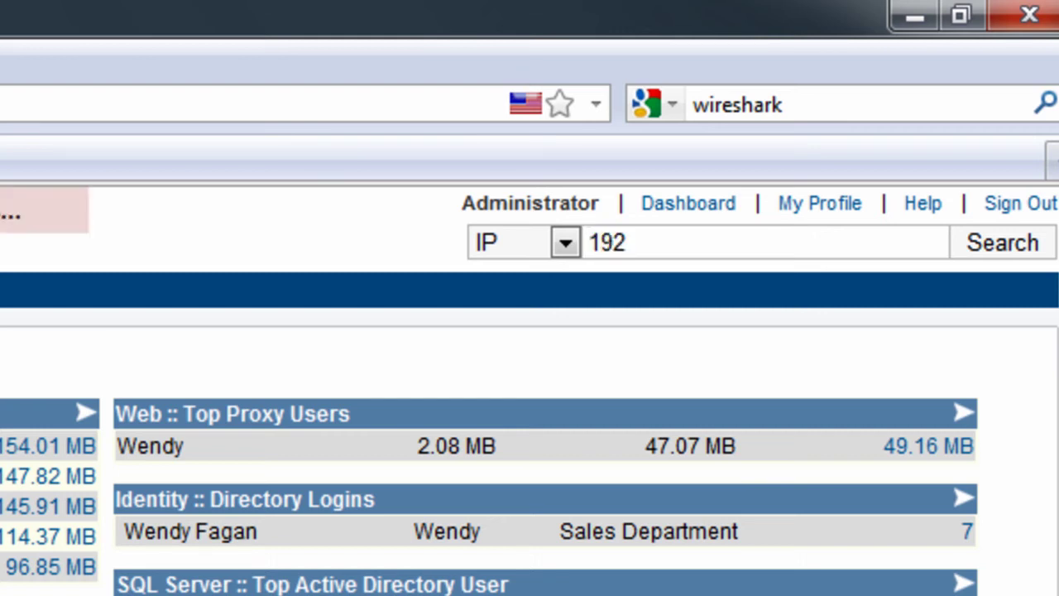
pyautogui.write('.12')
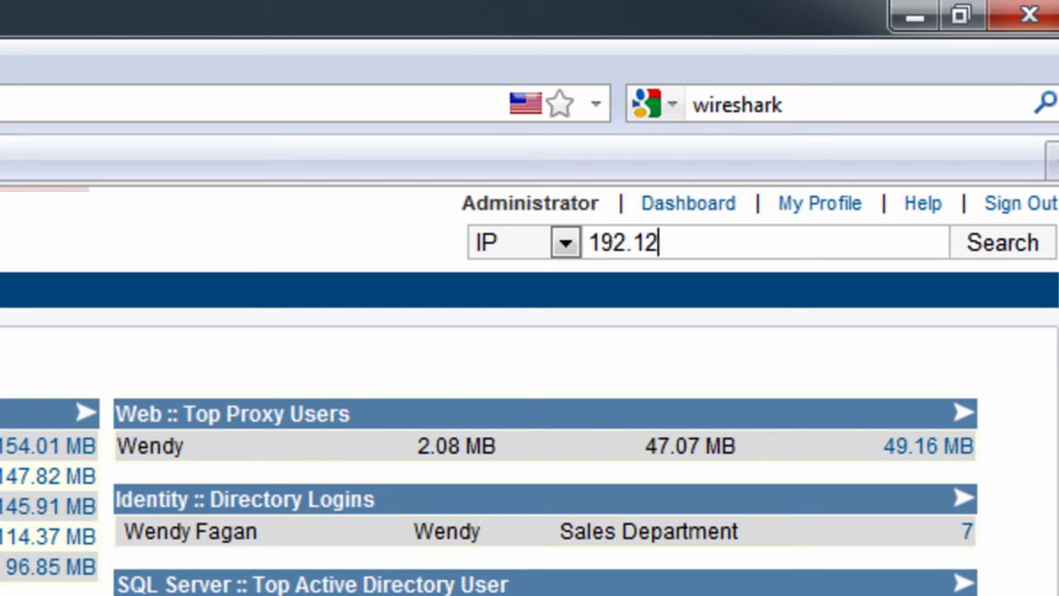
pyautogui.press('BackSpace')
pyautogui.press('BackSpace')
pyautogui.press('BackSpace')
pyautogui.write('.168.')
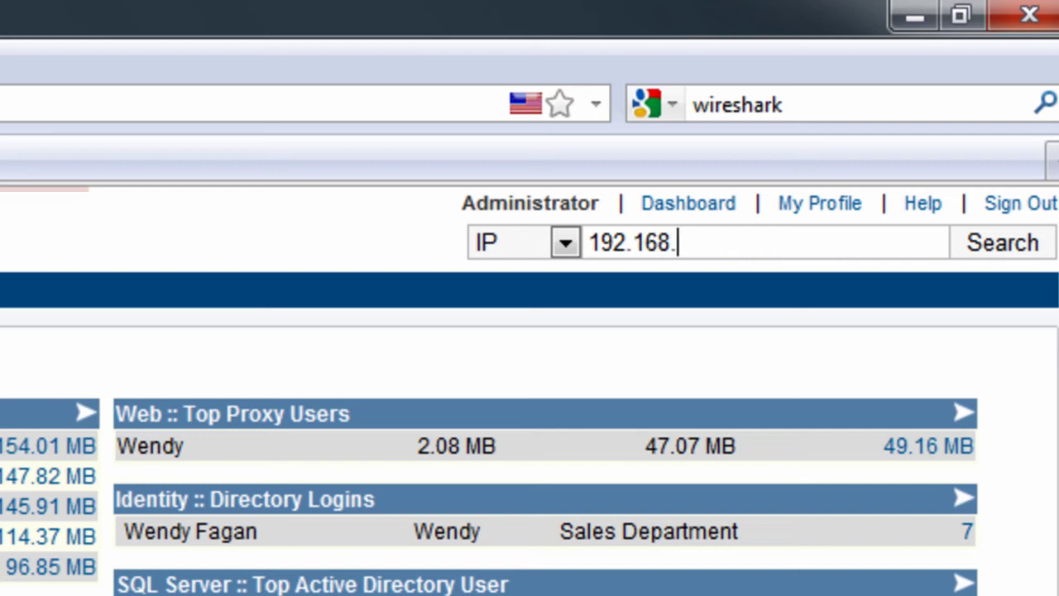
pyautogui.write('0.0/16')
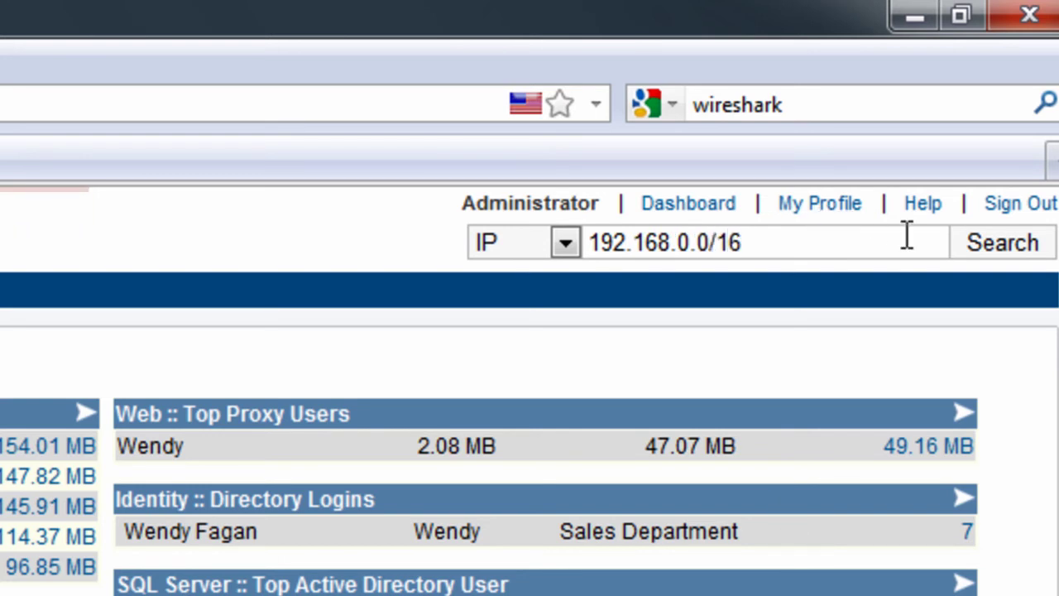
pyautogui.click(1006, 246)
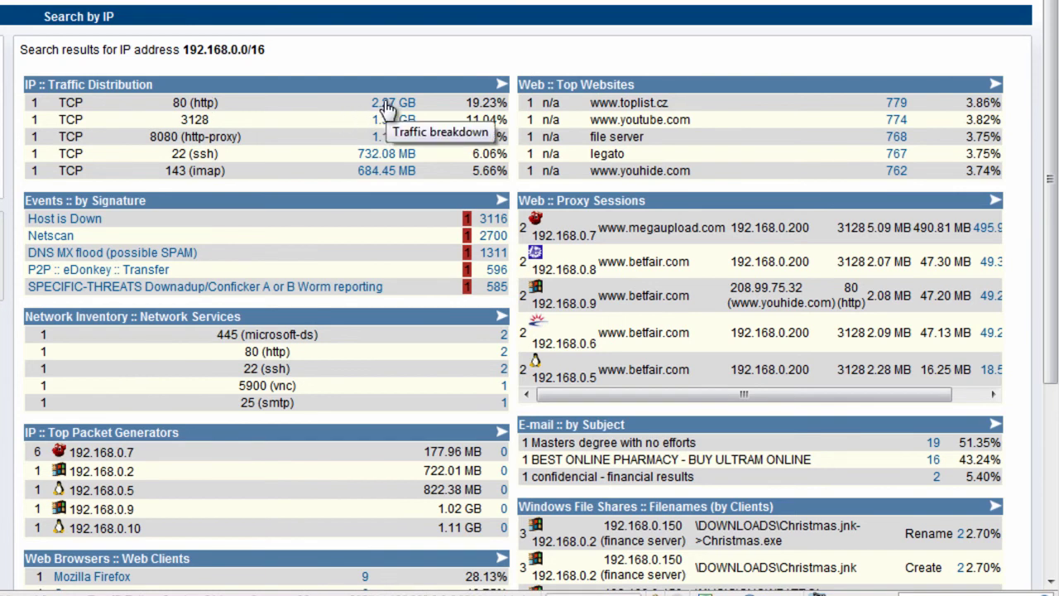
pyautogui.click(389, 109)
pyautogui.scroll(-5, 733, 350)
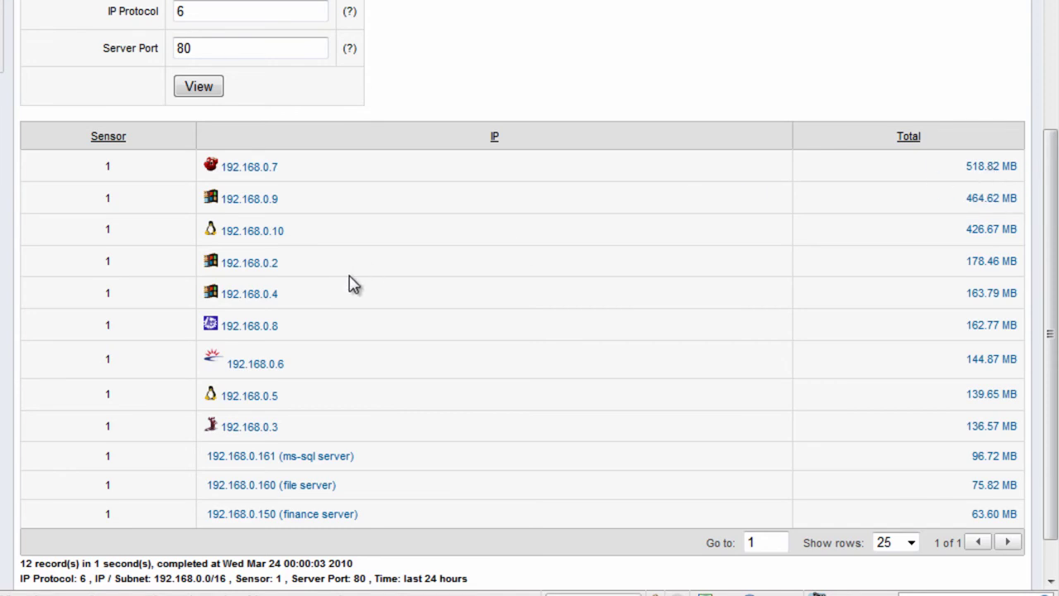
pyautogui.scroll(-4, 290, 280)
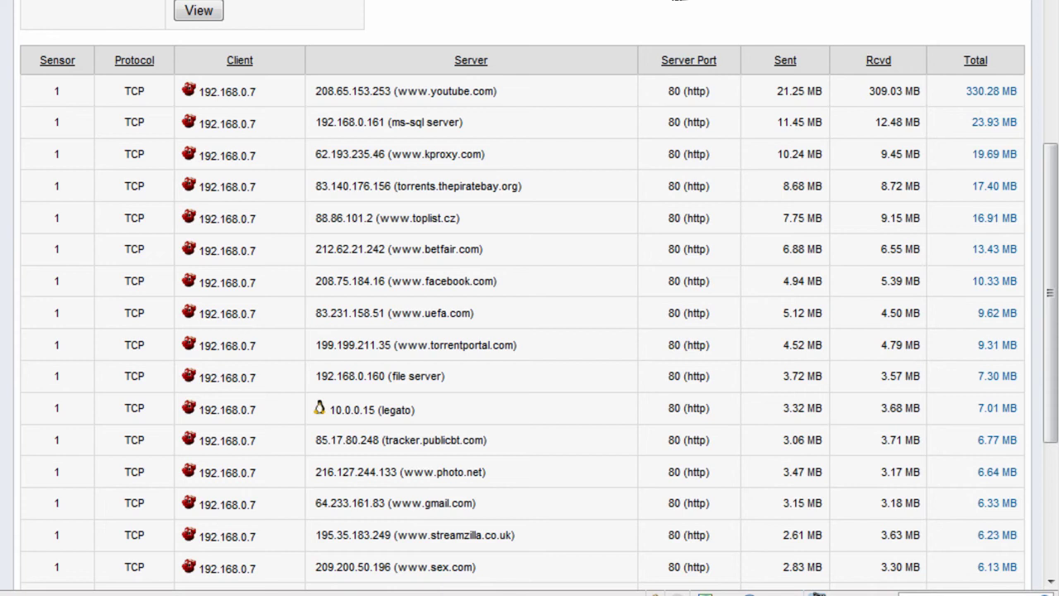
pyautogui.hotkey('alt', 'Left')
pyautogui.hotkey('alt', 'Left')
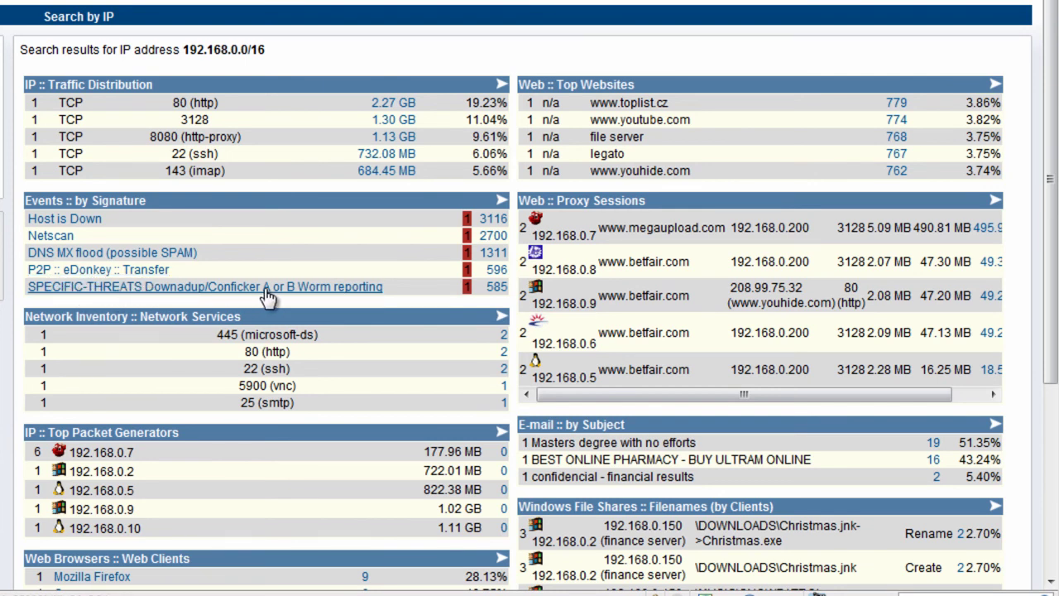
pyautogui.scroll(-3, 267, 296)
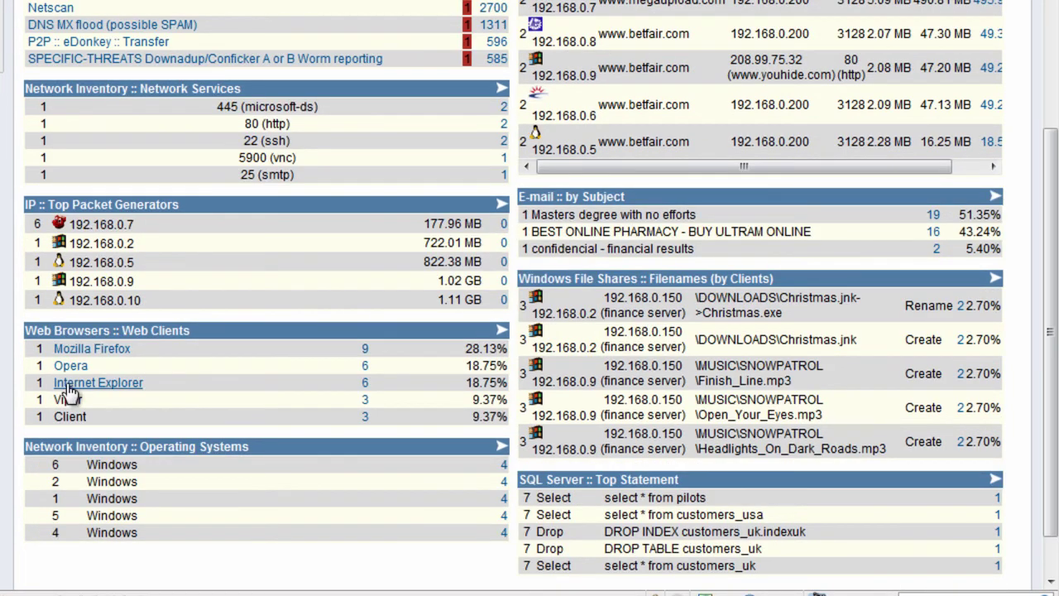
pyautogui.scroll(3, 214, 425)
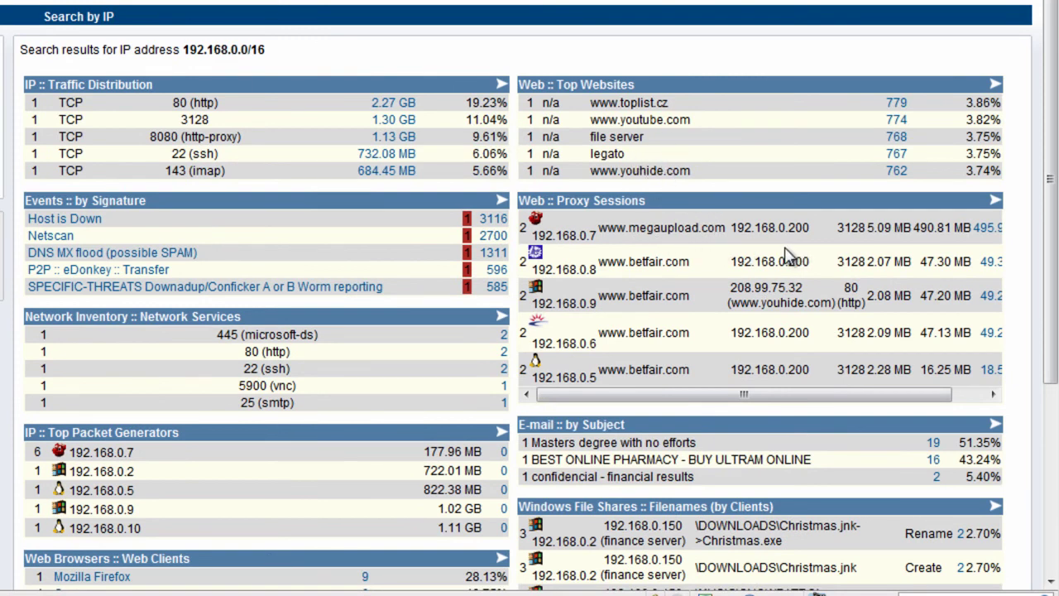
pyautogui.scroll(-2, 789, 257)
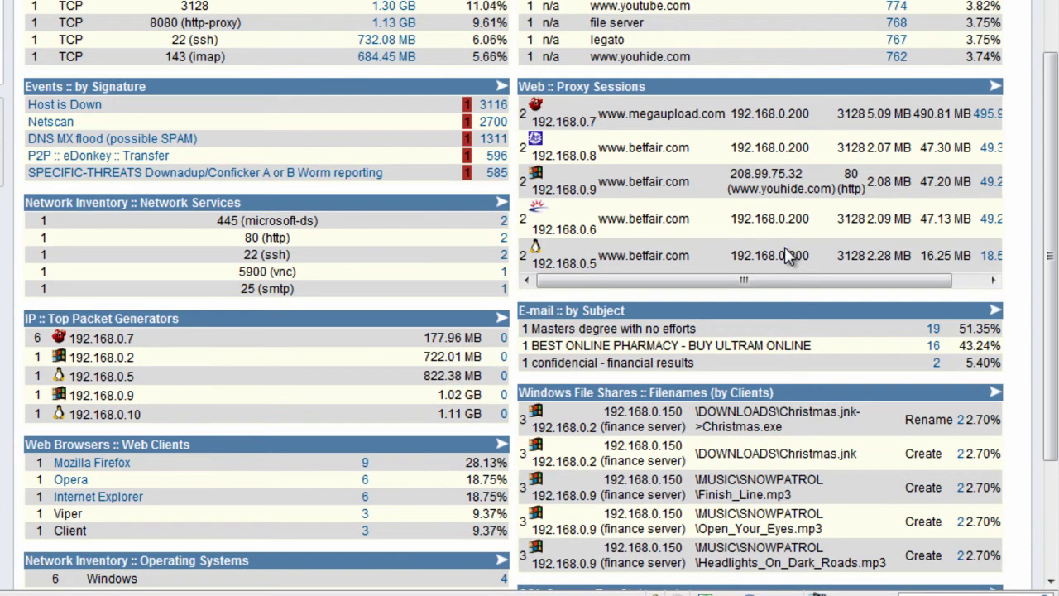
pyautogui.scroll(2, 860, 249)
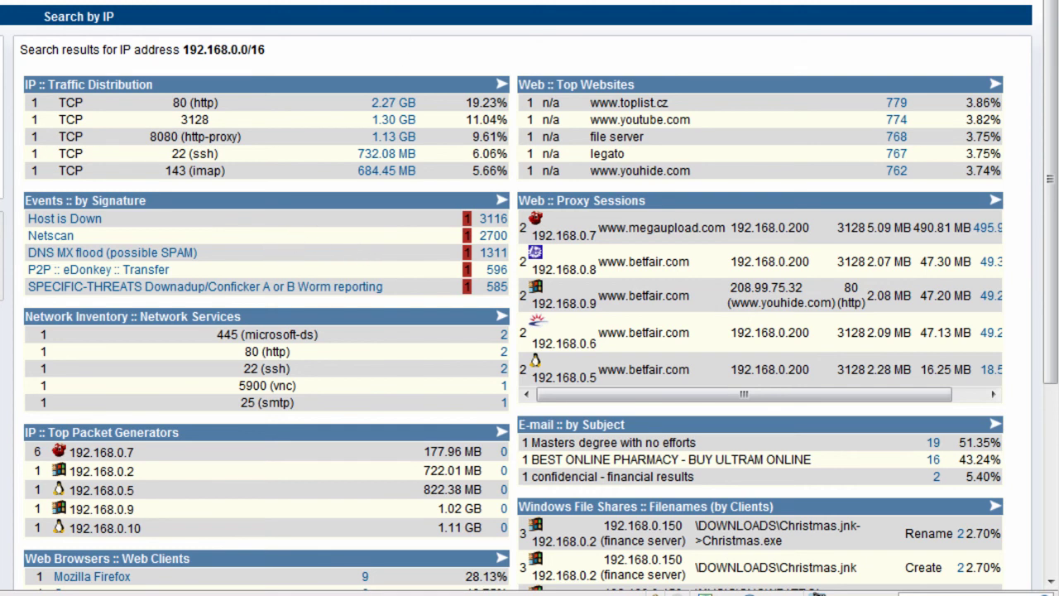
# Pick the Web :: Top Users report from the Report search suggestions and view it.
pyautogui.click(743, 1)
pyautogui.press('Down')
pyautogui.press('Down')
pyautogui.press('Down')
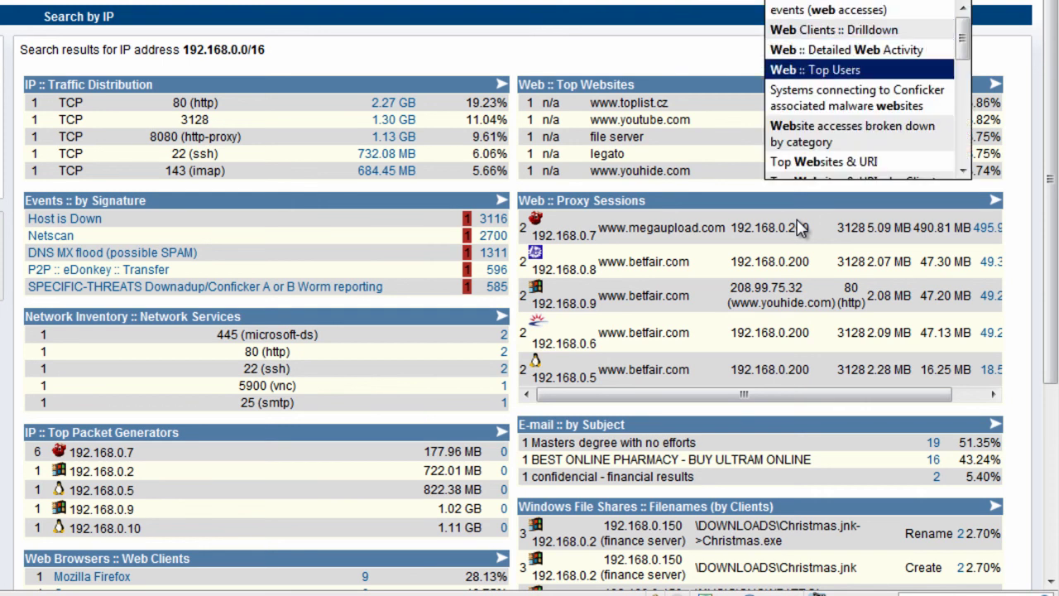
pyautogui.press('Down')
pyautogui.press('Down')
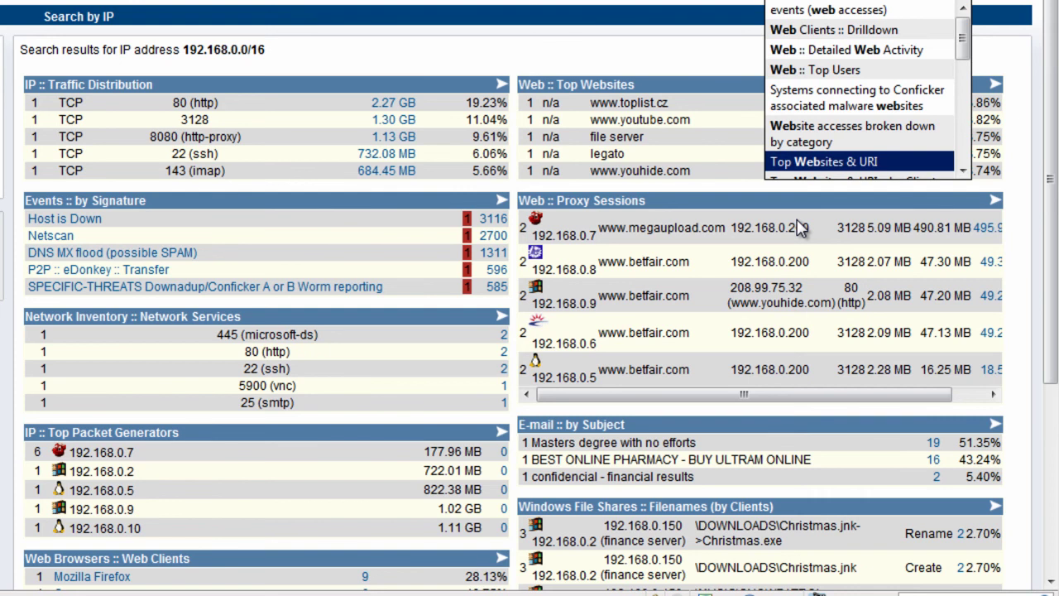
pyautogui.press('Up')
pyautogui.press('Up')
pyautogui.press('Up')
pyautogui.press('Up')
pyautogui.press('Down')
pyautogui.press('Escape')
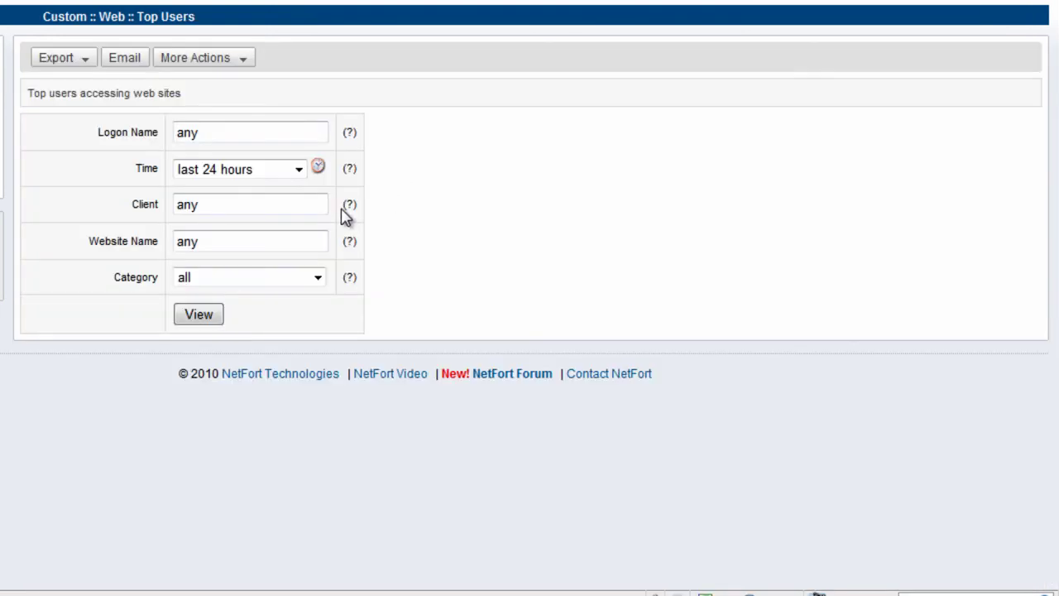
pyautogui.click(208, 314)
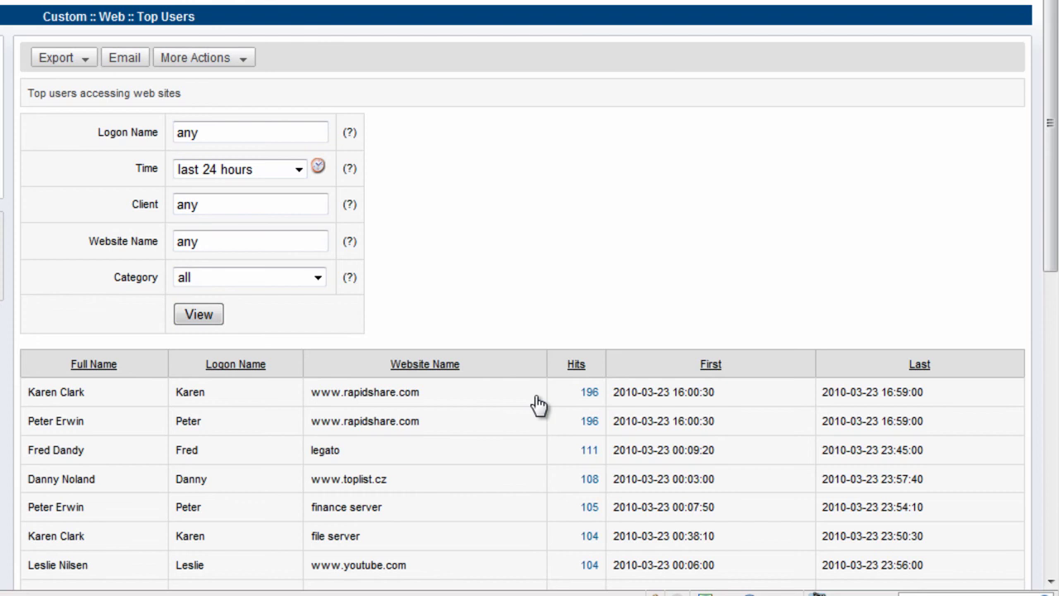
pyautogui.click(590, 396)
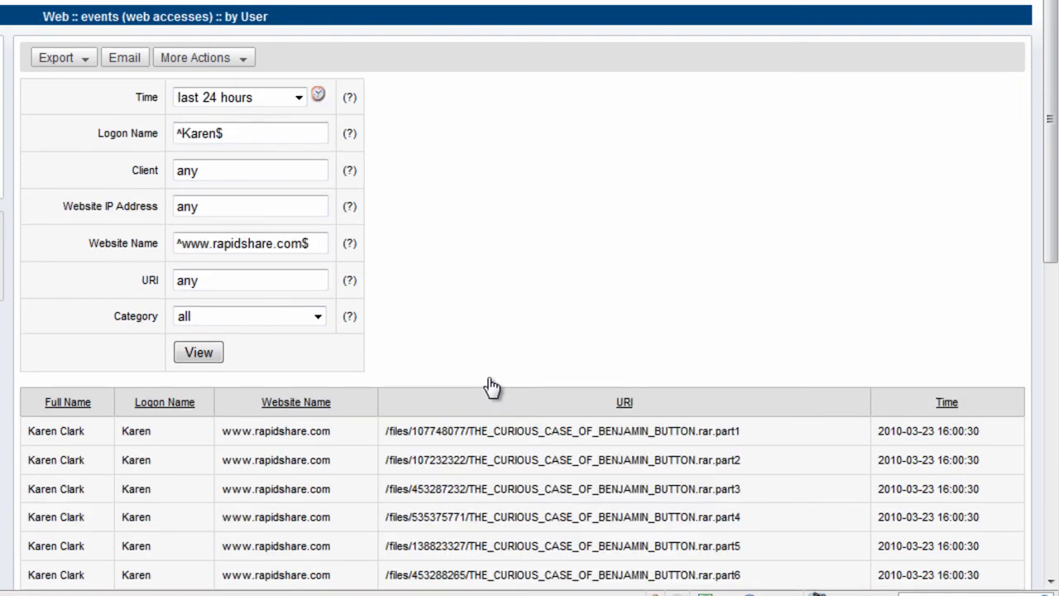
pyautogui.scroll(-3, 492, 386)
pyautogui.moveTo(749, 203); pyautogui.dragTo(400, 207)
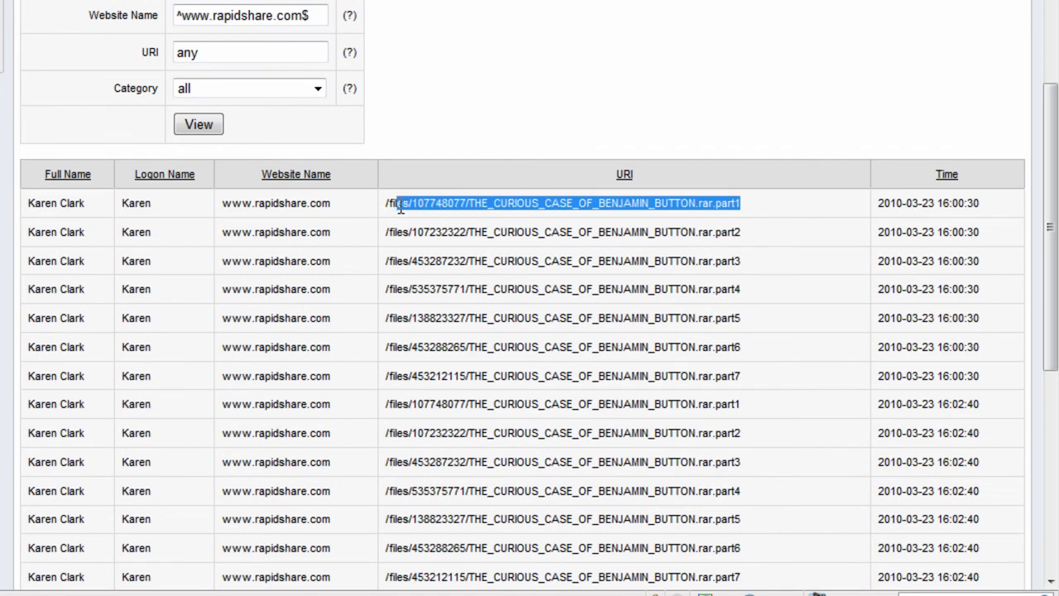
pyautogui.click(433, 208)
pyautogui.scroll(3, 449, 221)
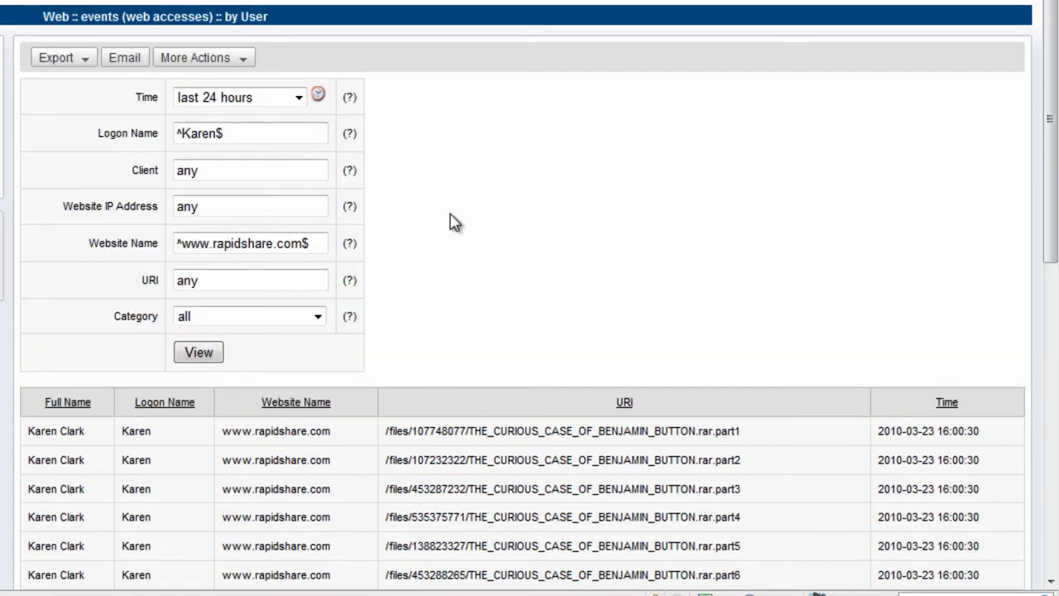